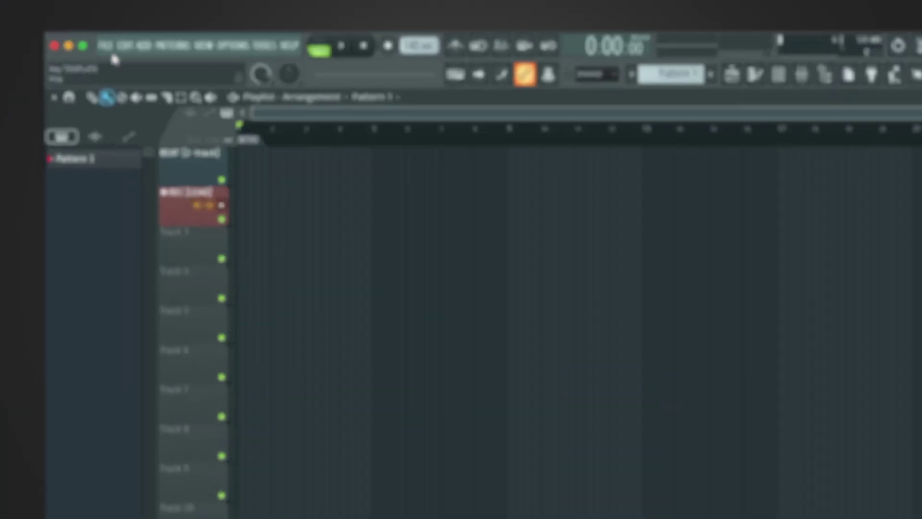
- Create a new project from the Minimal > Empty template
{"action": "left_click", "coordinate": [47, 10]}
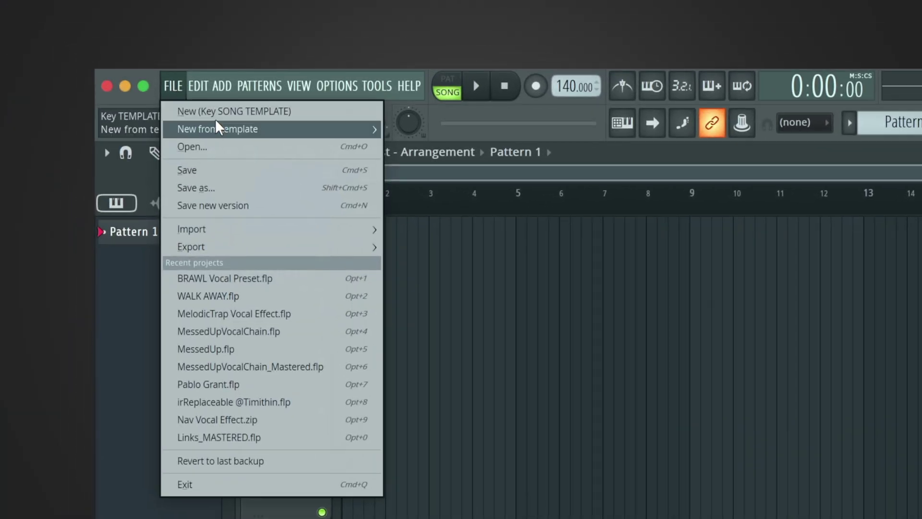
{"action": "mouse_move", "coordinate": [218, 128]}
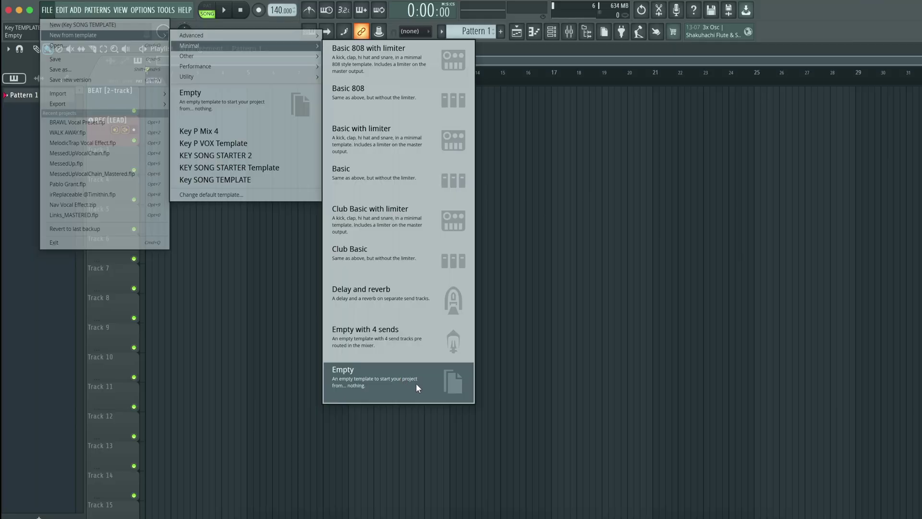
{"action": "left_click", "coordinate": [416, 386]}
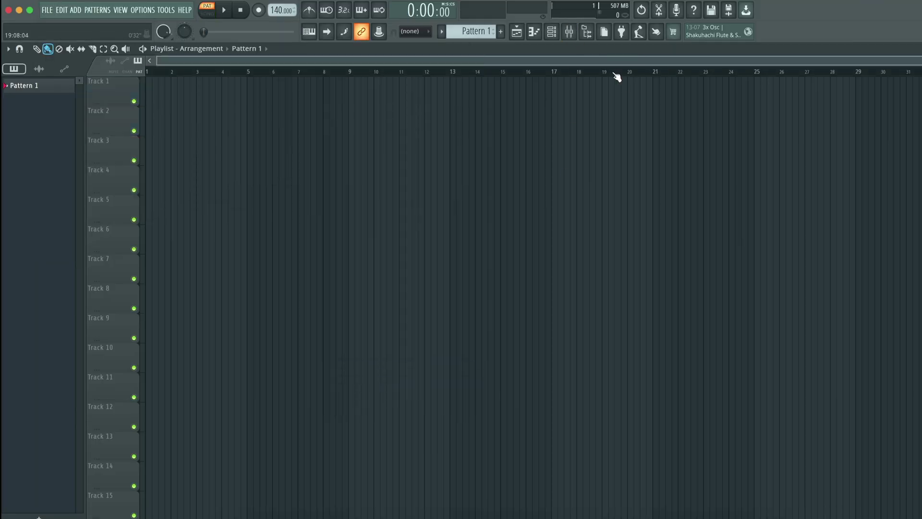
- Select mixer insert 1 and drag the six Million Tears stem WAVs from Finder into the playlist
{"action": "left_click", "coordinate": [572, 36]}
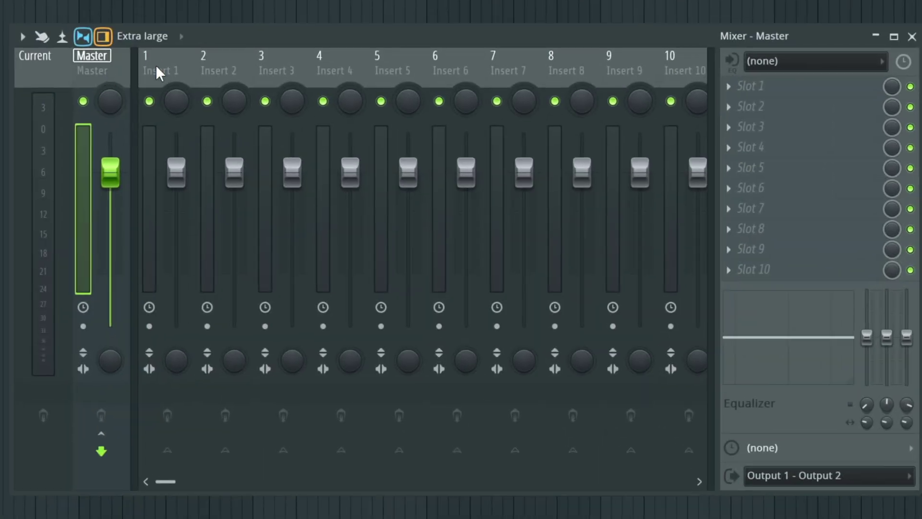
{"action": "left_click", "coordinate": [159, 70]}
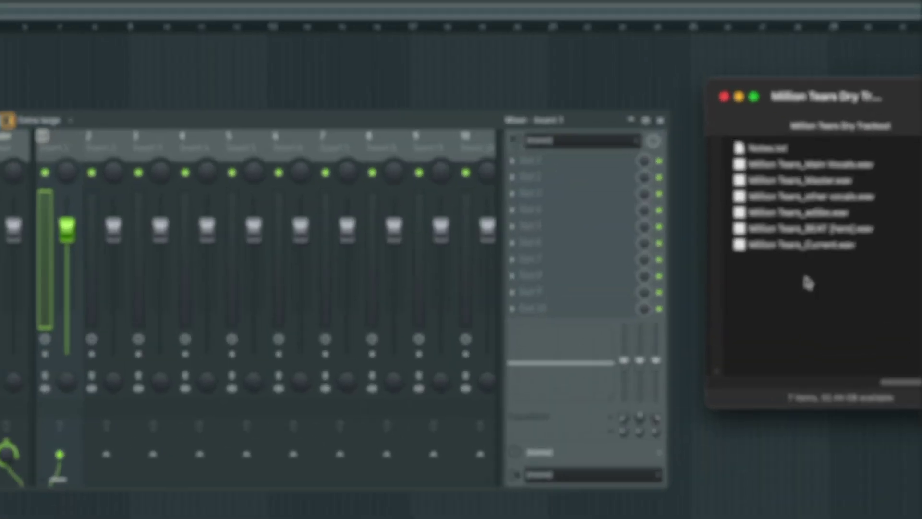
{"action": "left_click_drag", "start_coordinate": [840, 262], "coordinate": [829, 192]}
{"action": "left_click_drag", "start_coordinate": [769, 189], "coordinate": [768, 169]}
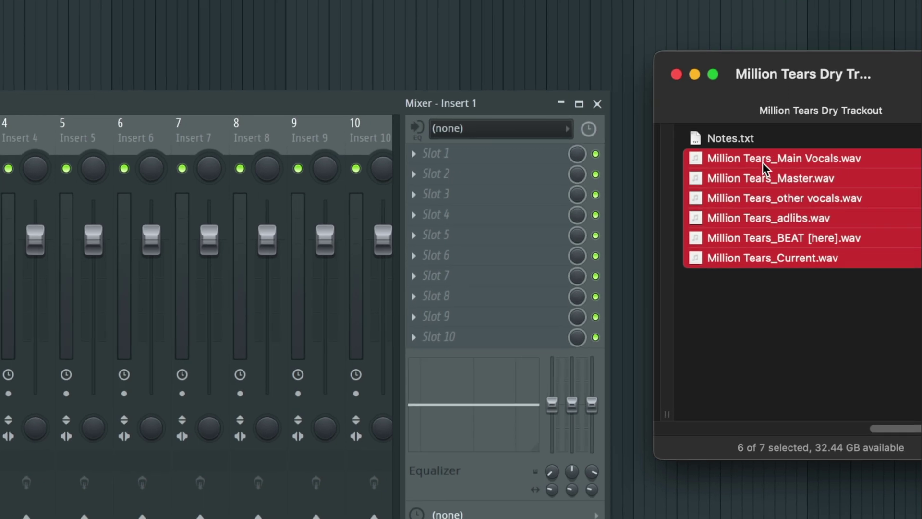
{"action": "left_click_drag", "start_coordinate": [764, 180], "coordinate": [97, 154]}
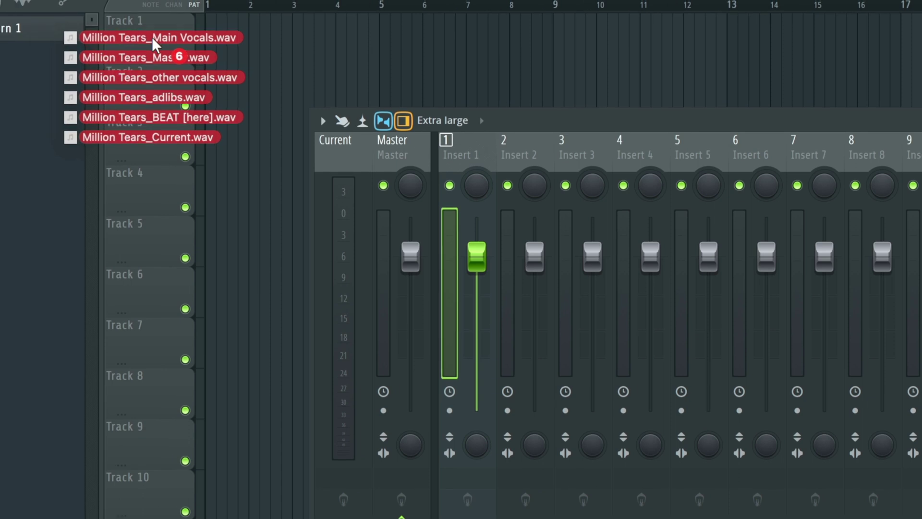
{"action": "left_click_drag", "start_coordinate": [154, 37], "coordinate": [109, 80]}
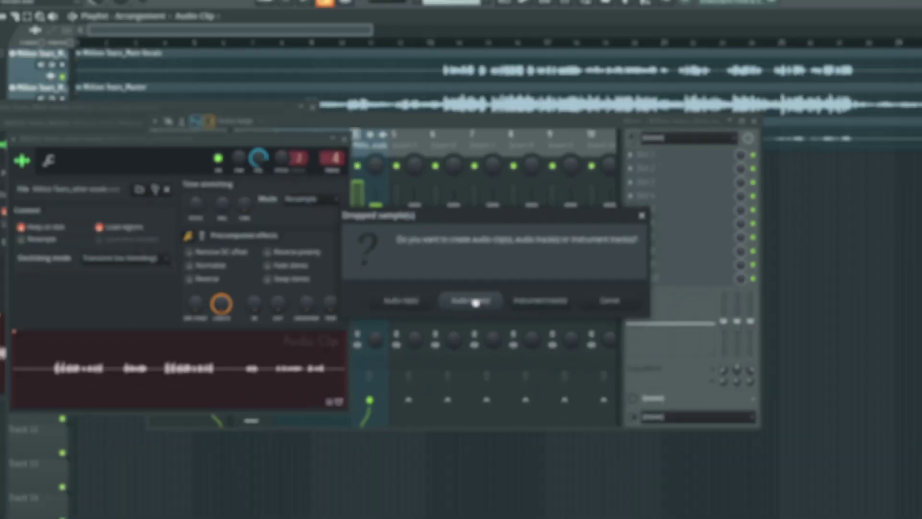
- Import the stems as audio tracks and check inserts 2 (Main Vocals) and 3 (Master) in the mixer
{"action": "left_click", "coordinate": [495, 297]}
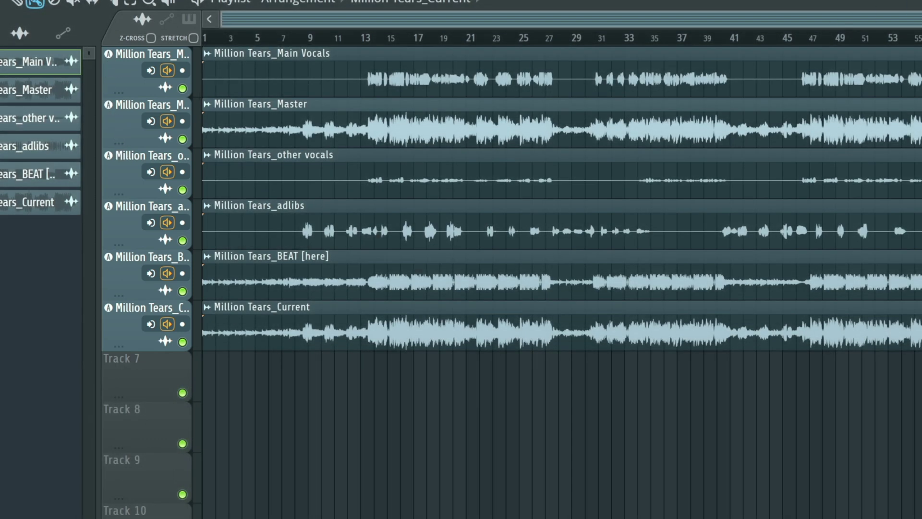
{"action": "key", "text": "F9"}
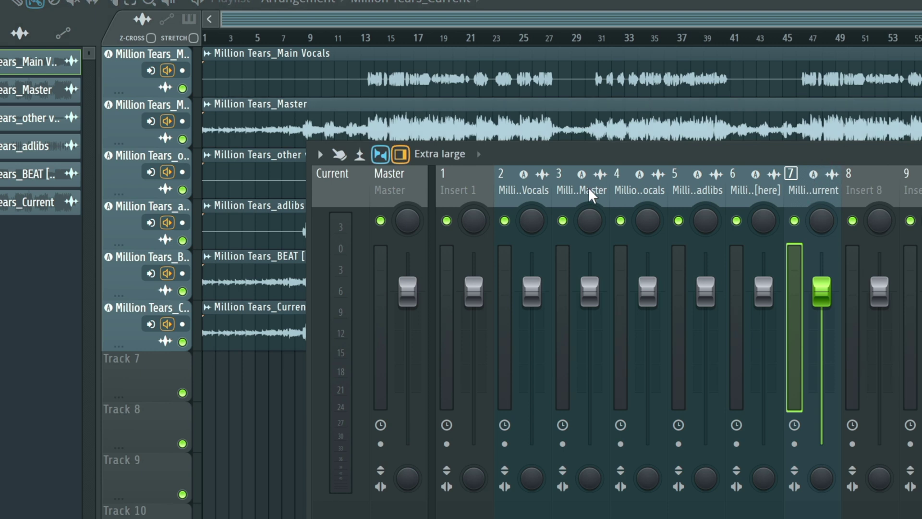
{"action": "left_click", "coordinate": [535, 190]}
{"action": "left_click", "coordinate": [584, 191]}
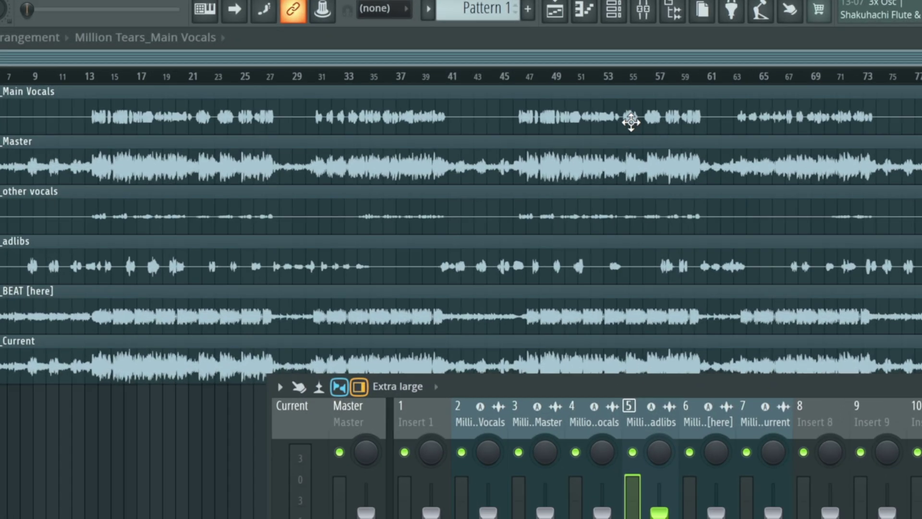
{"action": "double_click", "coordinate": [605, 110]}
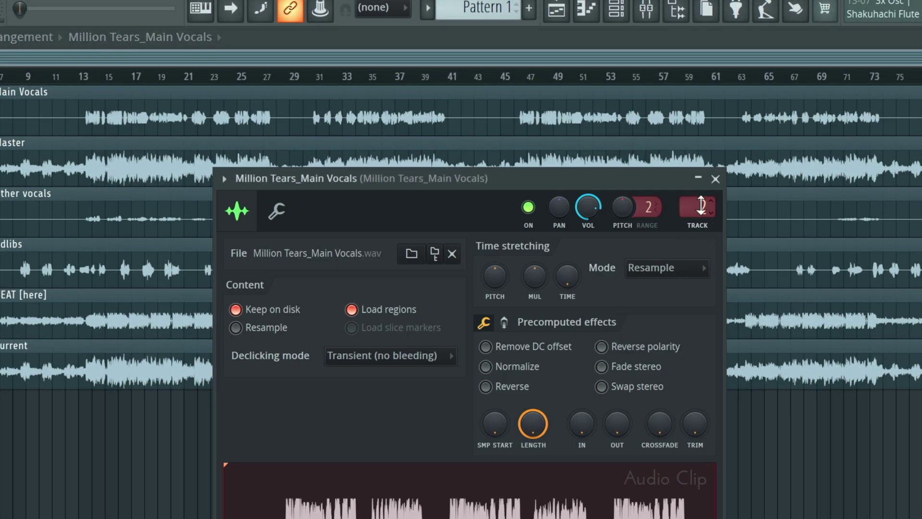
{"action": "left_click", "coordinate": [647, 9]}
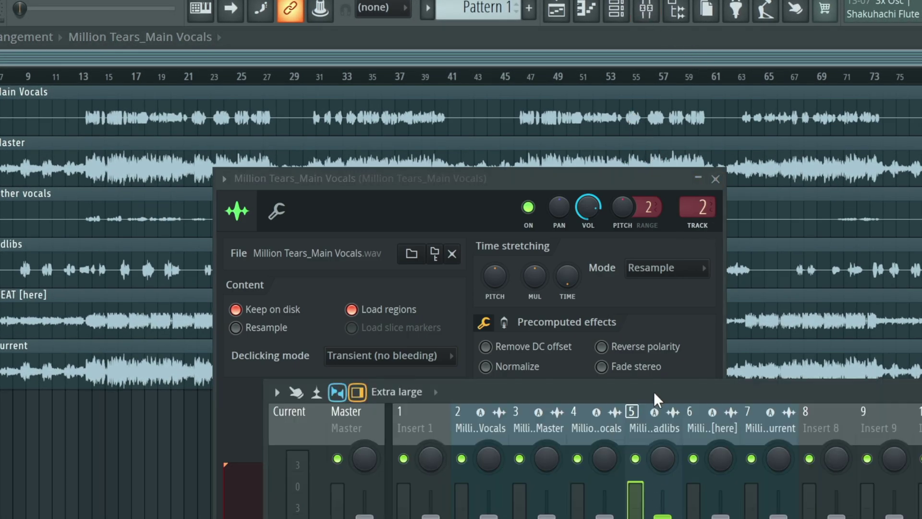
{"action": "left_click_drag", "start_coordinate": [654, 391], "coordinate": [608, 251]}
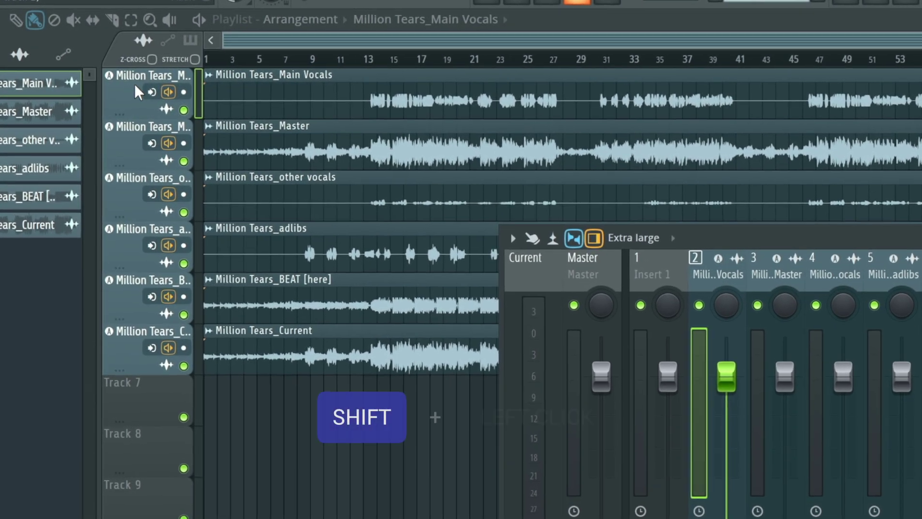
{"action": "left_click", "coordinate": [135, 89], "text": "shift"}
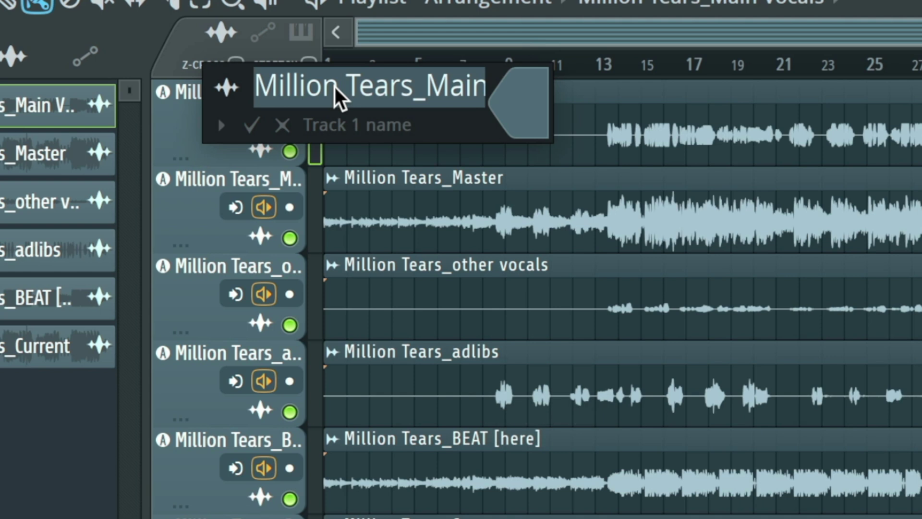
- Rename playlist track 1 to LEAD VOCALS and check its mixer insert
{"action": "type", "text": "M"}
{"action": "key", "text": "BackSpace"}
{"action": "type", "text": "LEAD VOCALS"}
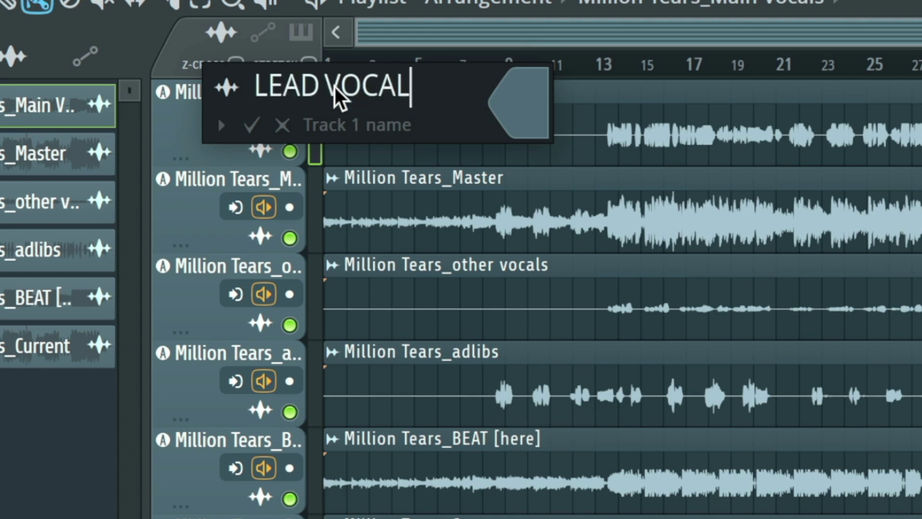
{"action": "key", "text": "Return"}
{"action": "left_click", "coordinate": [572, 32]}
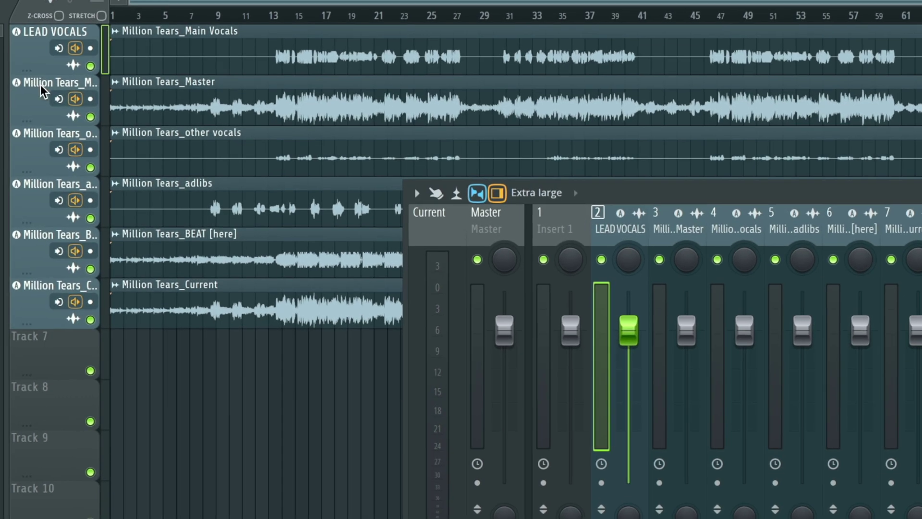
- Rename track 2 to Master and verify mixer inserts 3 and 4
{"action": "double_click", "coordinate": [40, 85]}
{"action": "type", "text": "Master"}
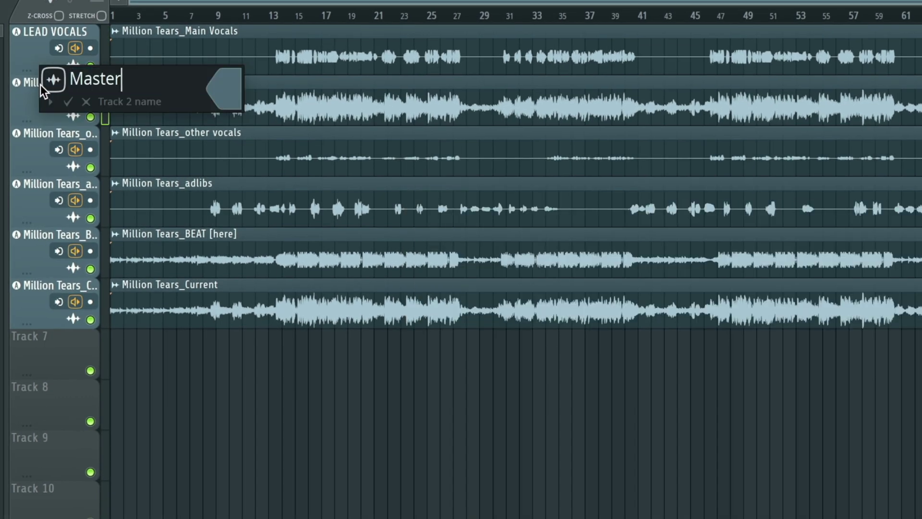
{"action": "key", "text": "Return"}
{"action": "key", "text": "F9"}
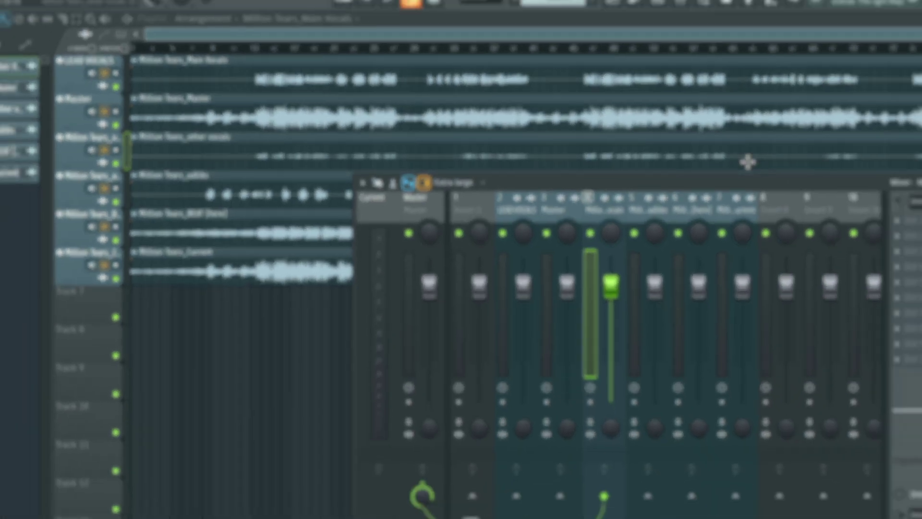
{"action": "left_click", "coordinate": [882, 132]}
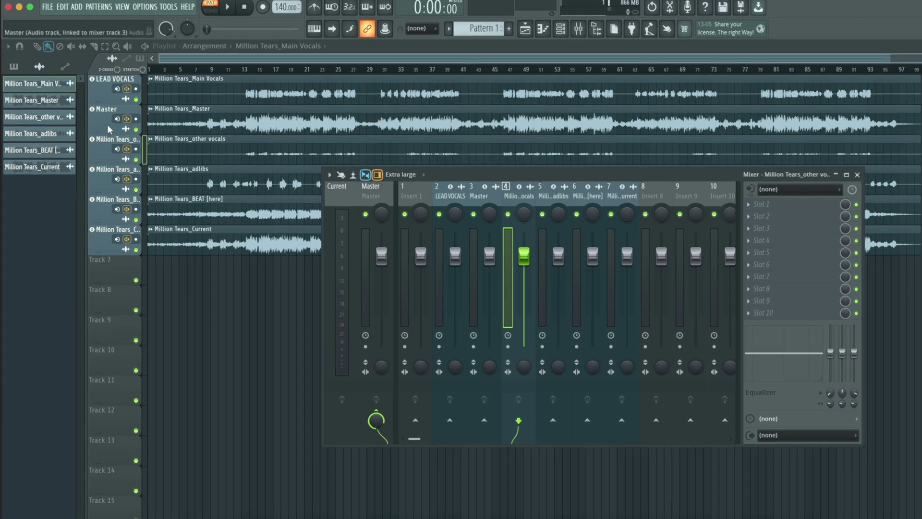
{"action": "key", "text": "F9"}
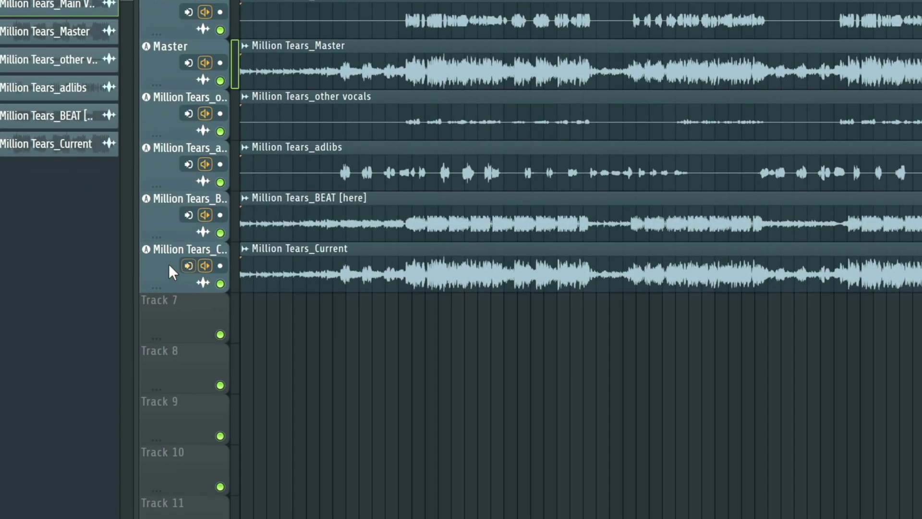
- Choose to delete the Million Tears_Current track and confirm
{"action": "left_click", "coordinate": [169, 272]}
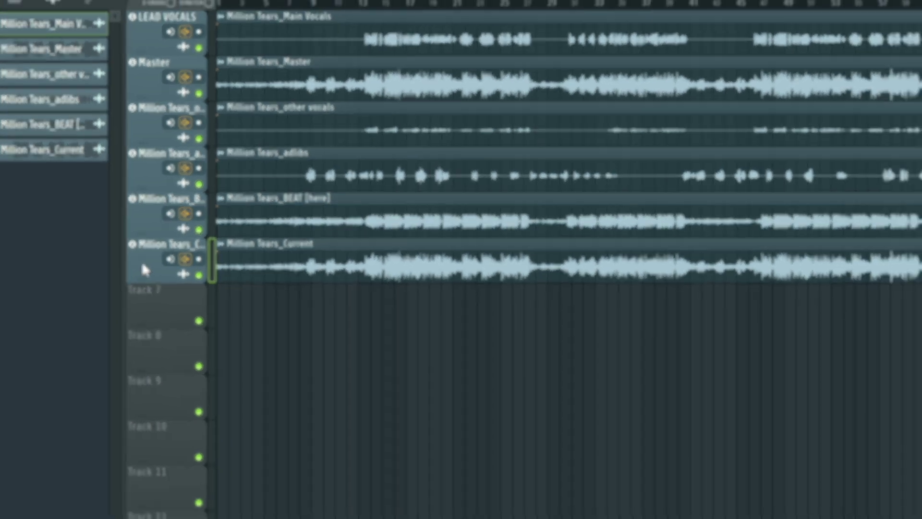
{"action": "right_click", "coordinate": [158, 276]}
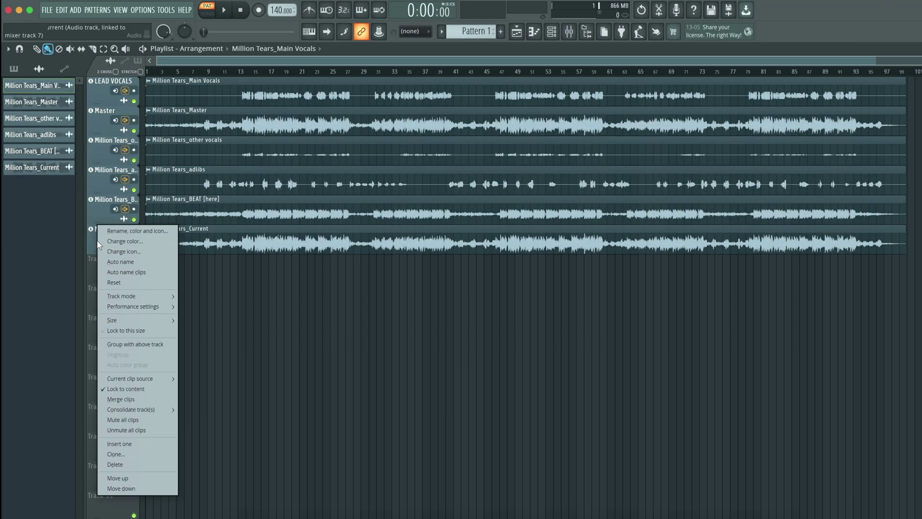
{"action": "left_click", "coordinate": [136, 463]}
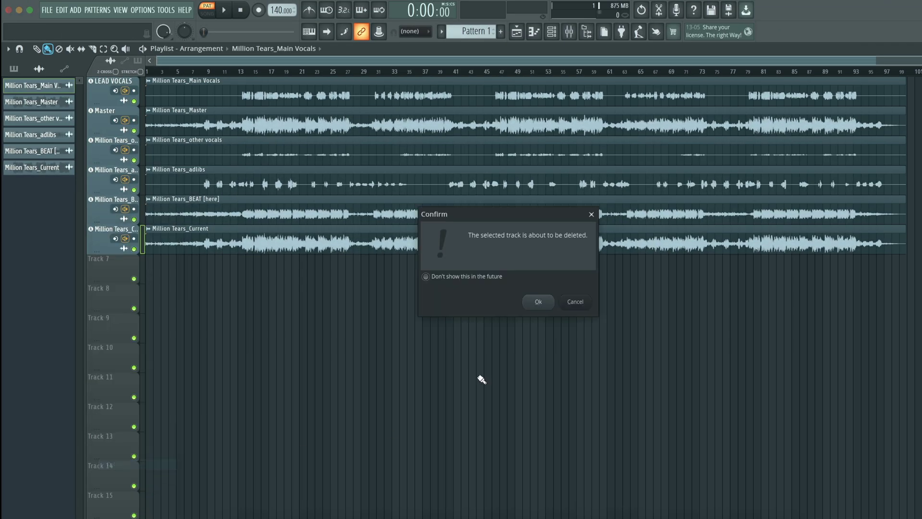
{"action": "left_click", "coordinate": [528, 307]}
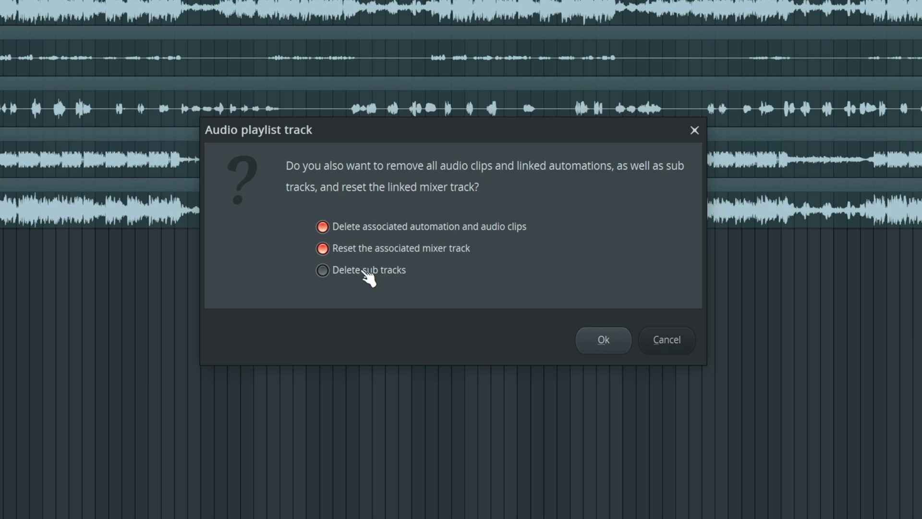
- Keep clip/automation deletion and linked mixer reset ticked, finish the deletion, and check insert 7
{"action": "left_click", "coordinate": [349, 274]}
{"action": "left_click", "coordinate": [356, 272]}
{"action": "left_click", "coordinate": [355, 249]}
{"action": "left_click", "coordinate": [361, 228]}
{"action": "left_click", "coordinate": [446, 235]}
{"action": "left_click", "coordinate": [439, 250]}
{"action": "left_click", "coordinate": [604, 341]}
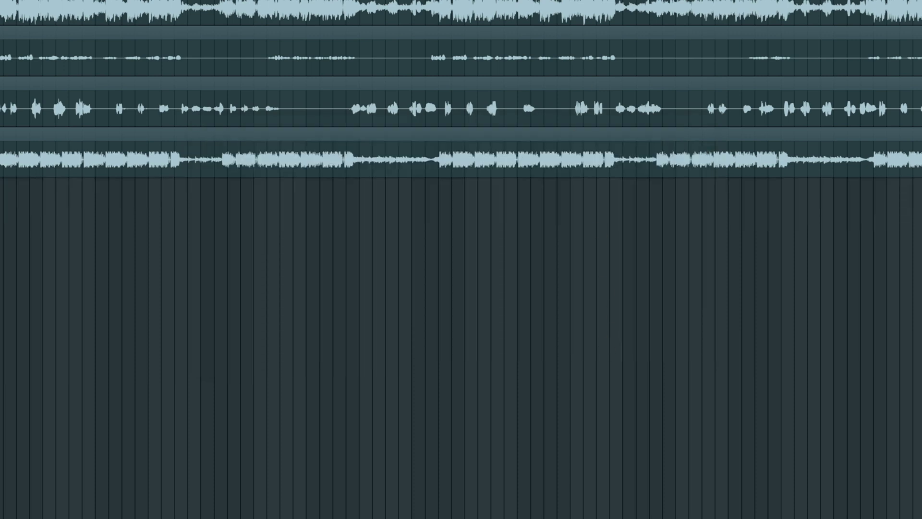
{"action": "key", "text": "F9"}
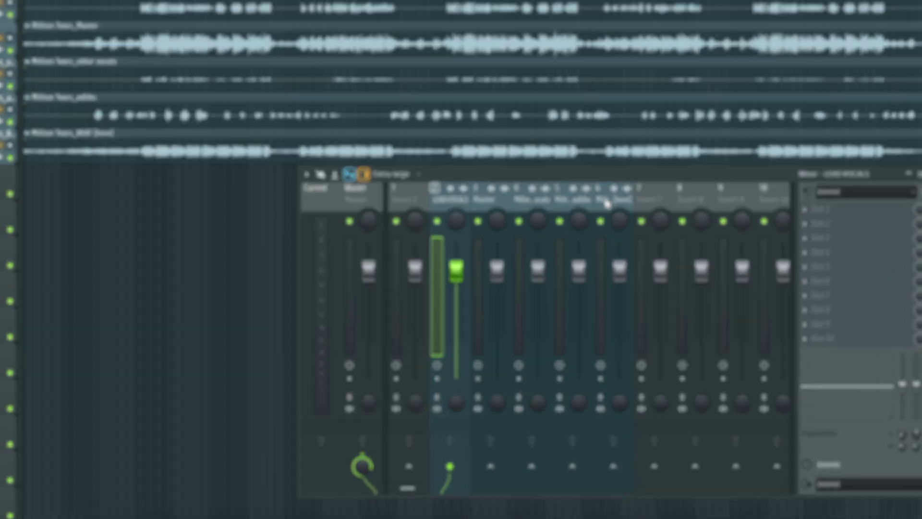
- Rename track 5 to BEAT and shift its mixer insert to slot 1 with Alt+Left
{"action": "left_click", "coordinate": [627, 257]}
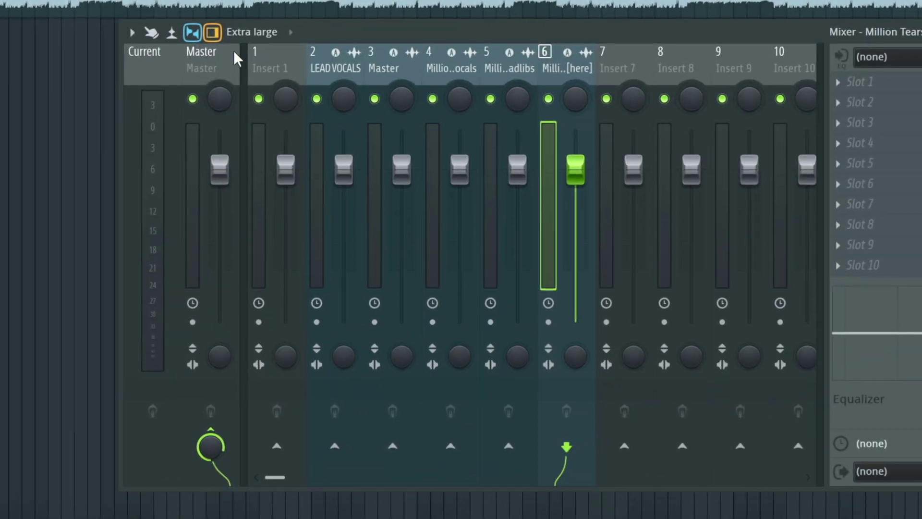
{"action": "left_click", "coordinate": [463, 249]}
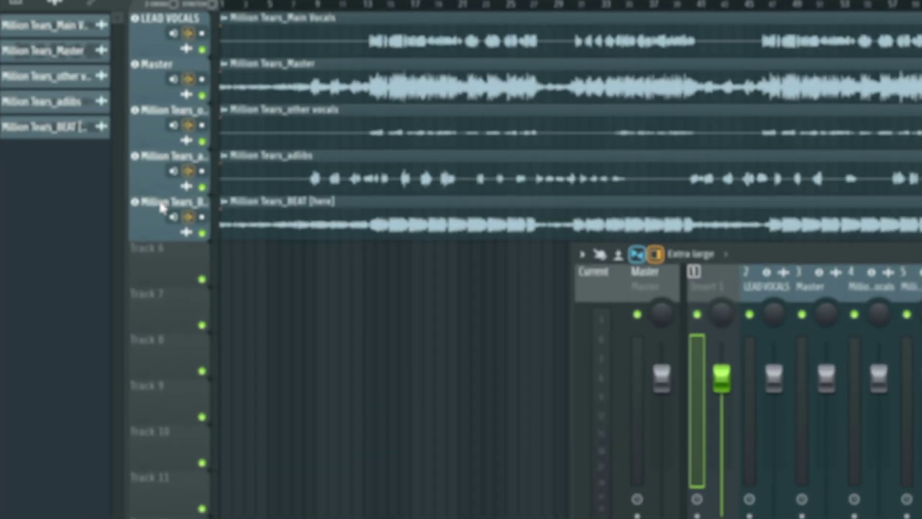
{"action": "double_click", "coordinate": [108, 200]}
{"action": "type", "text": "BEAT"}
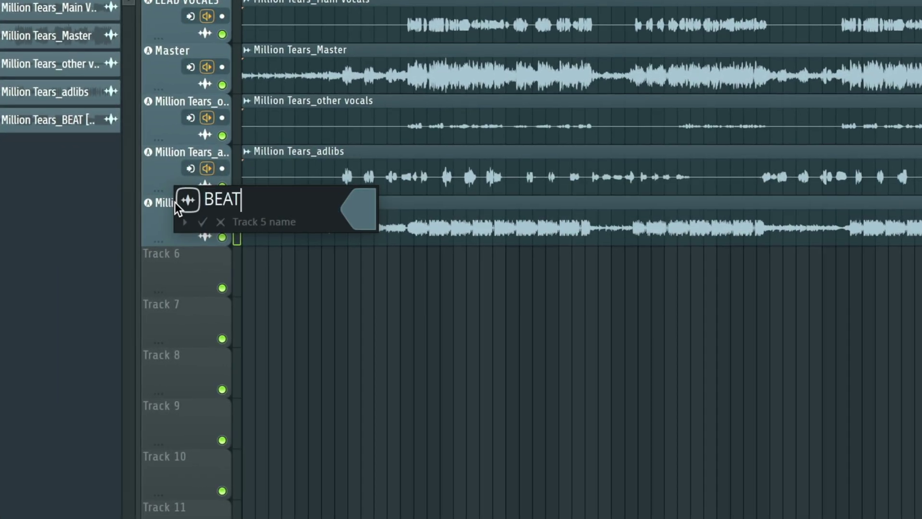
{"action": "key", "text": "Return"}
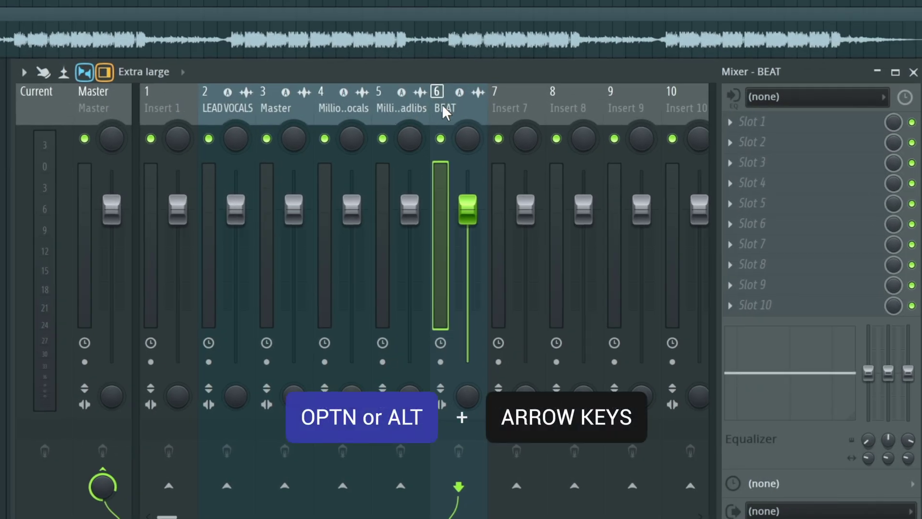
{"action": "key", "text": "alt+Left"}
{"action": "key", "text": "alt+Left"}
{"action": "key", "text": "alt+Left"}
{"action": "key", "text": "alt+Left"}
{"action": "key", "text": "alt+Left"}
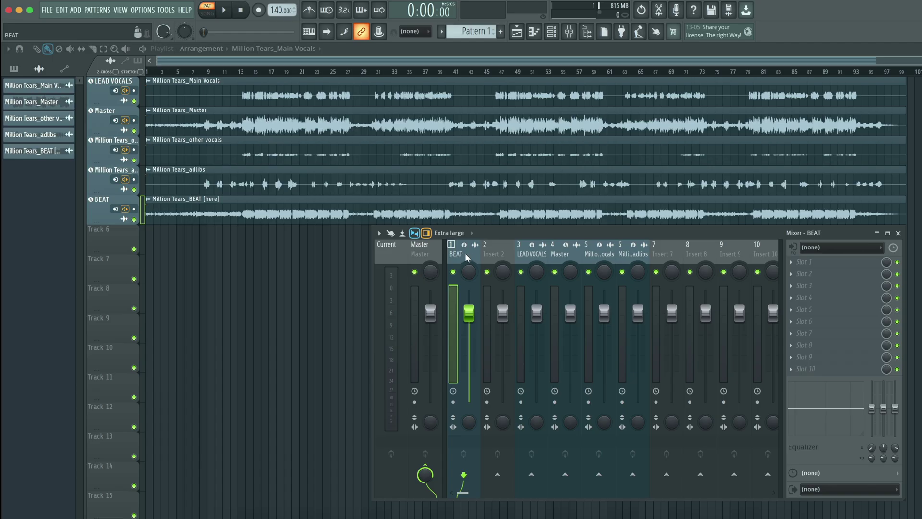
- Move BEAT to the top row, ordering tracks BEAT, LEAD VOCALS, Other vocals, ADLIBS, Master (REF)
{"action": "double_click", "coordinate": [327, 216]}
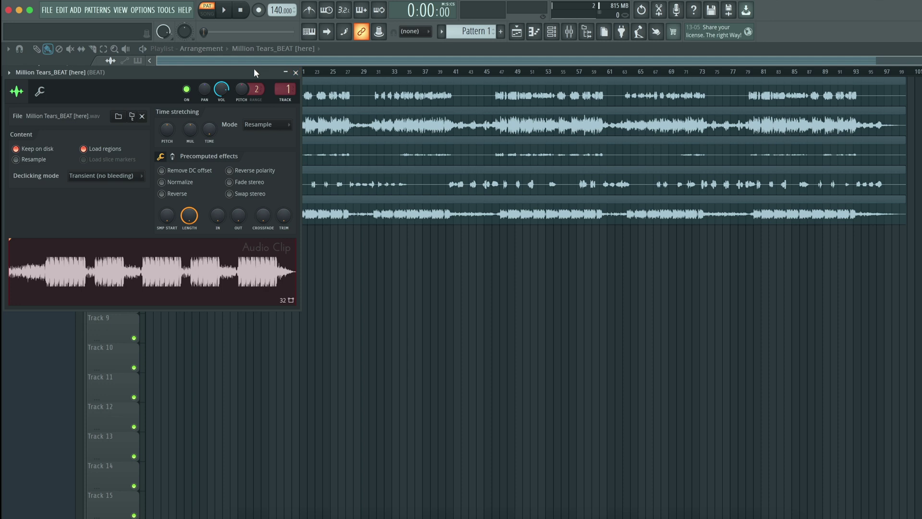
{"action": "left_click_drag", "start_coordinate": [62, 85], "coordinate": [475, 175]}
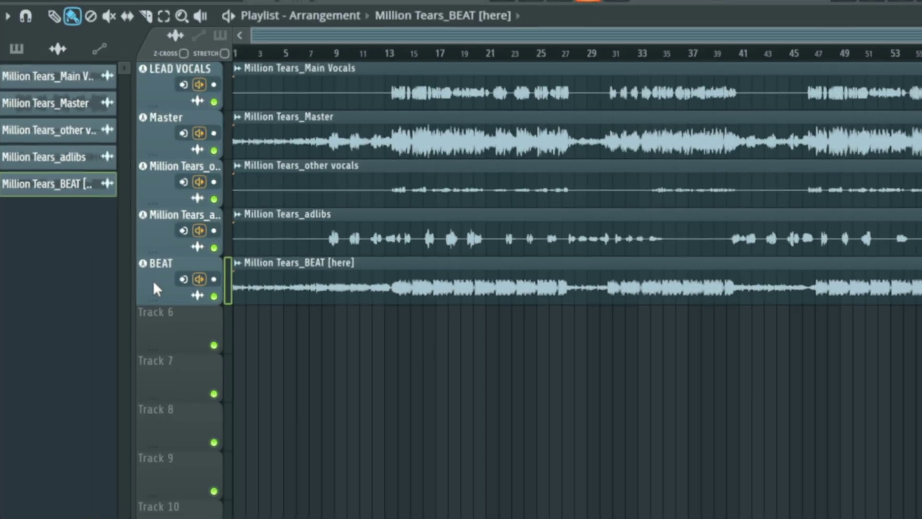
{"action": "scroll", "coordinate": [158, 289], "scroll_direction": "down", "scroll_amount": 1}
{"action": "scroll", "coordinate": [158, 337], "scroll_direction": "up", "scroll_amount": 3}
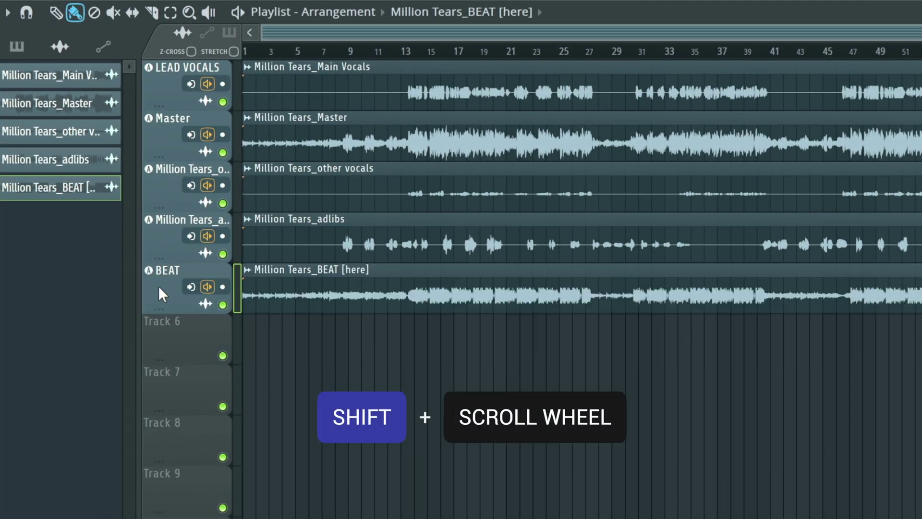
{"action": "scroll", "coordinate": [159, 192], "scroll_direction": "up", "scroll_amount": 2}
{"action": "left_click", "coordinate": [191, 84]}
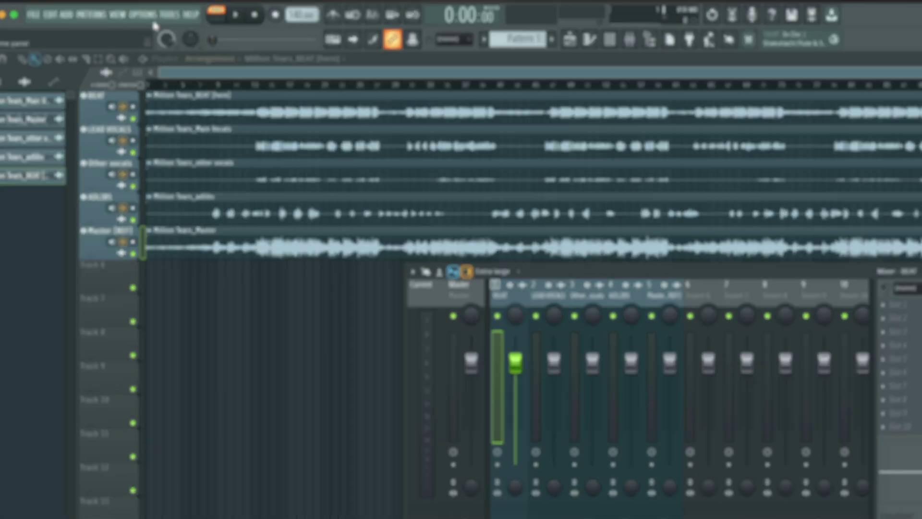
- Set Preview mixer track to 8 in Audio settings, then lower the Insert 8 fader during playback
{"action": "left_click", "coordinate": [141, 10]}
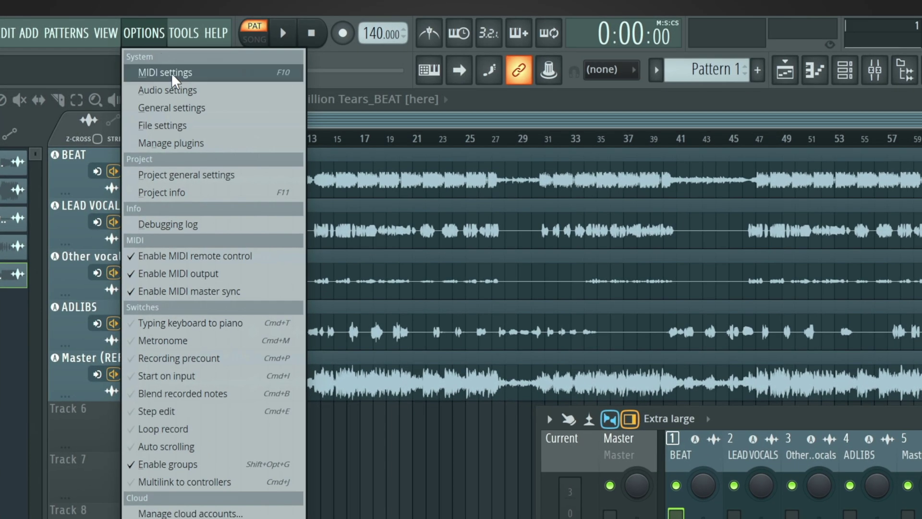
{"action": "left_click", "coordinate": [167, 90]}
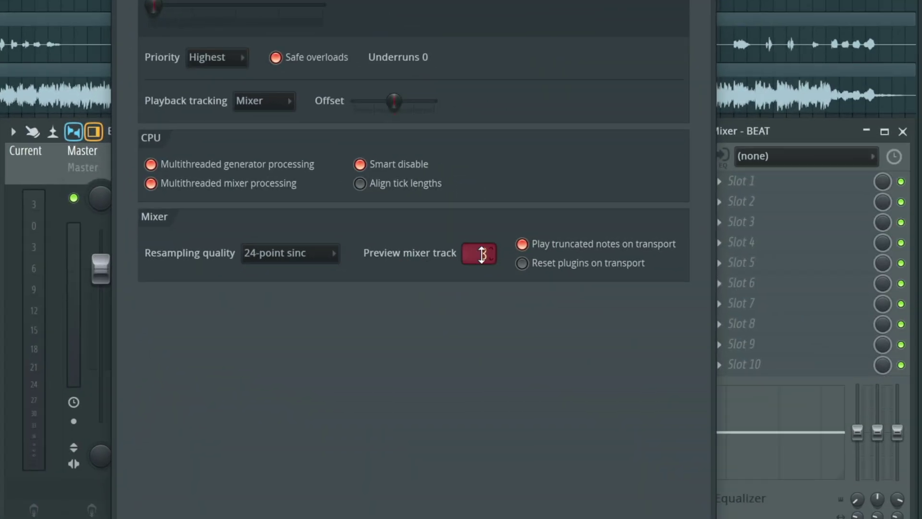
{"action": "scroll", "coordinate": [483, 253], "scroll_direction": "up", "scroll_amount": 5}
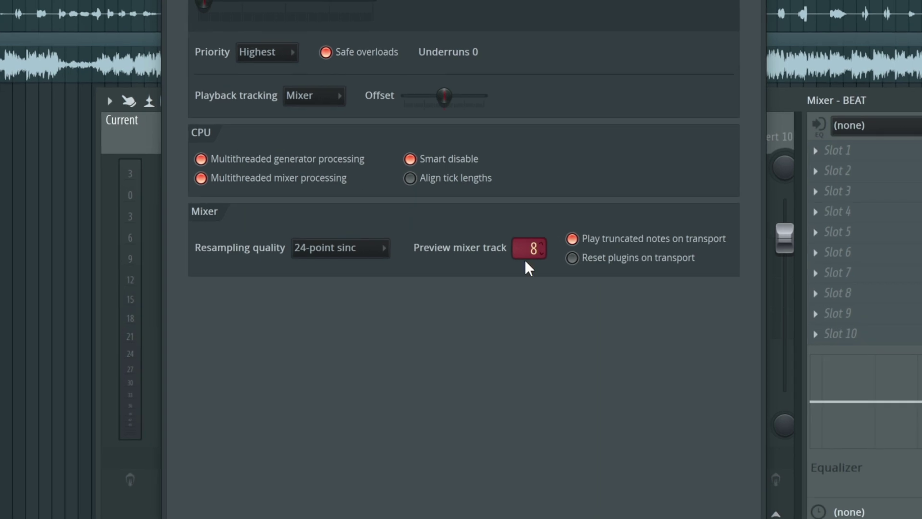
{"action": "scroll", "coordinate": [529, 248], "scroll_direction": "up", "scroll_amount": 1}
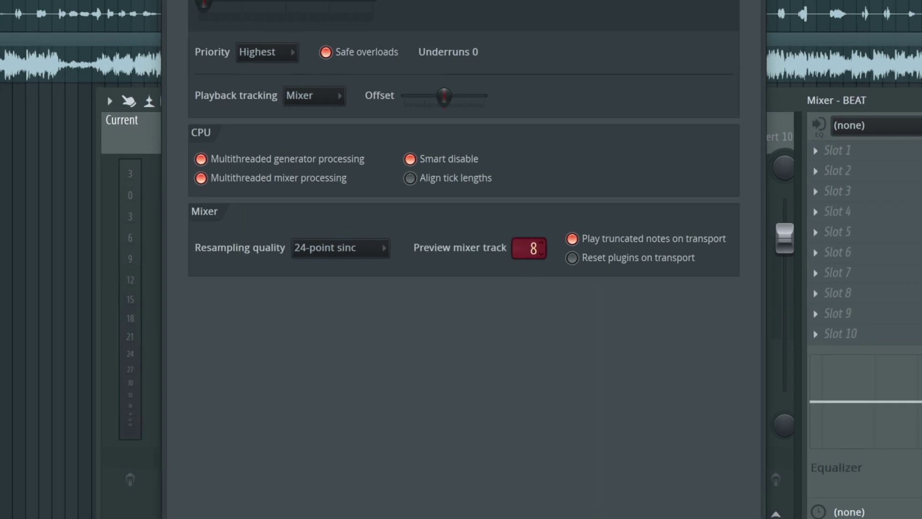
{"action": "left_click_drag", "start_coordinate": [624, 1], "coordinate": [123, 1]}
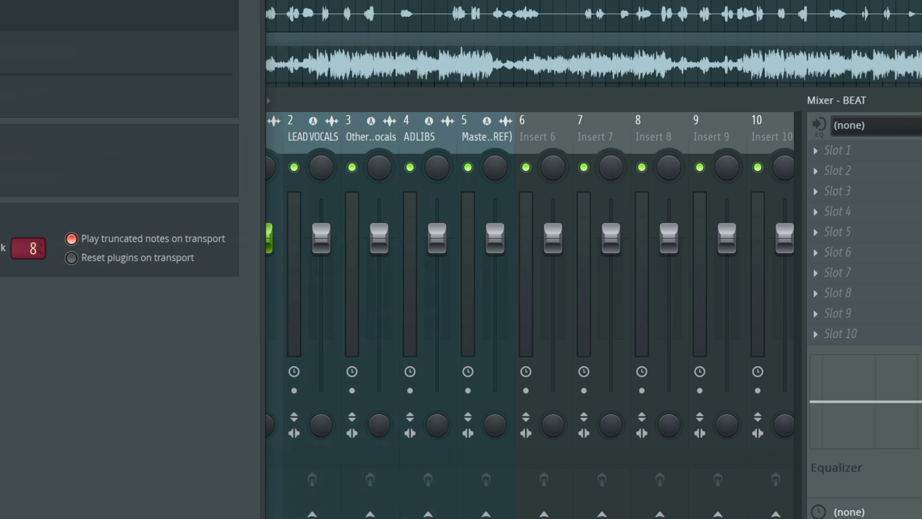
{"action": "key", "text": "Escape"}
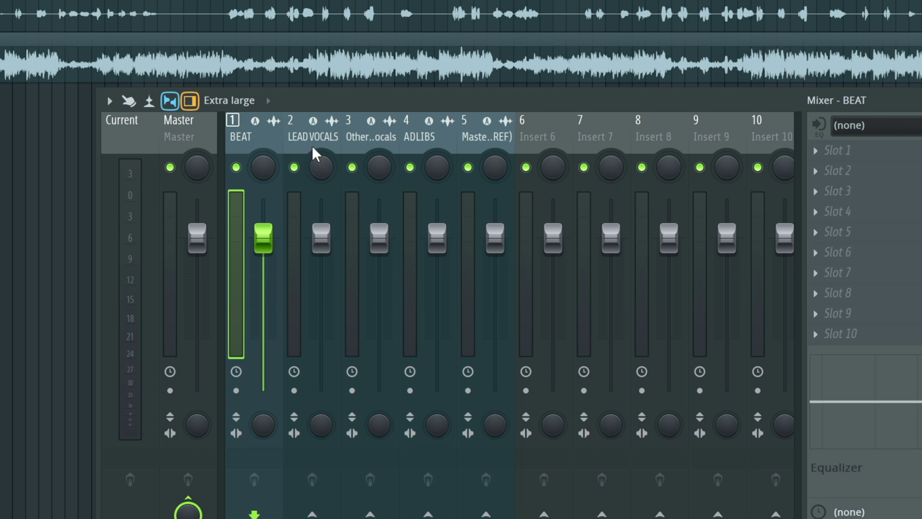
{"action": "key", "text": "space"}
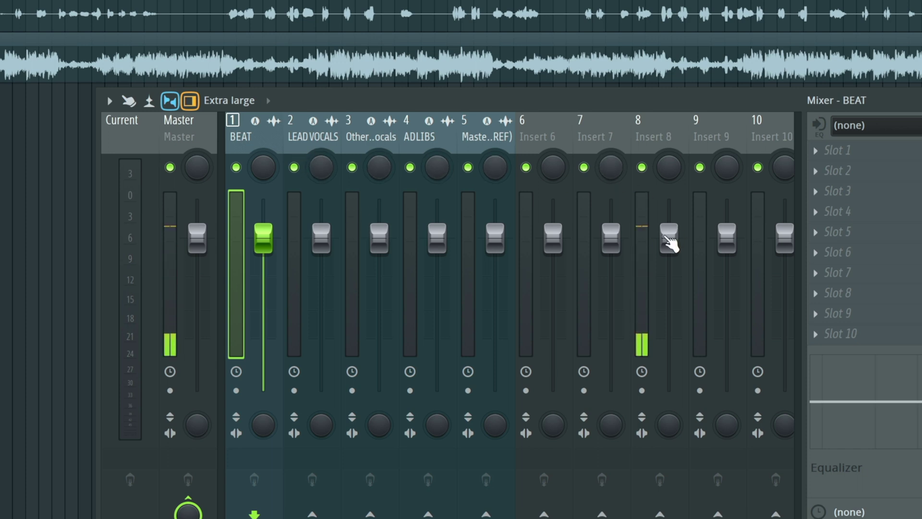
{"action": "left_click_drag", "start_coordinate": [669, 239], "coordinate": [669, 299]}
- Lower Insert 8 further, then hide the mixer to show the playlist
{"action": "left_click", "coordinate": [660, 134]}
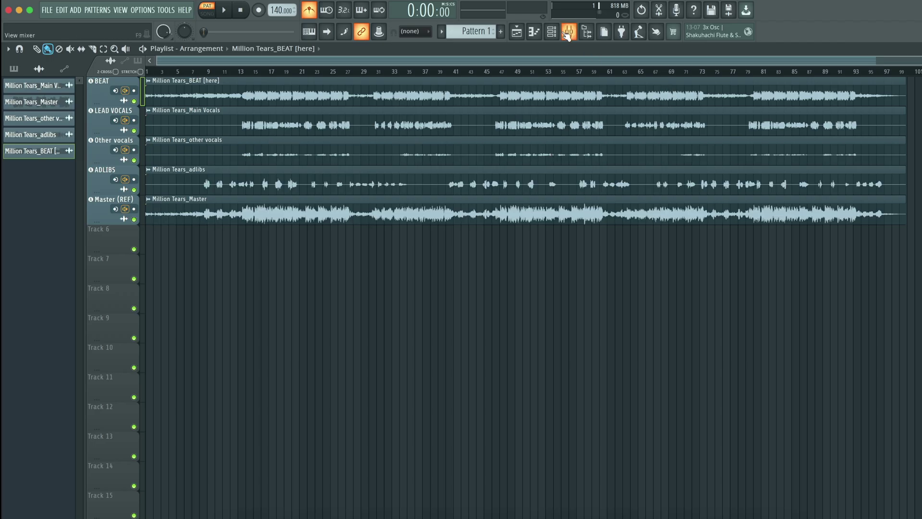
{"action": "key", "text": "F9"}
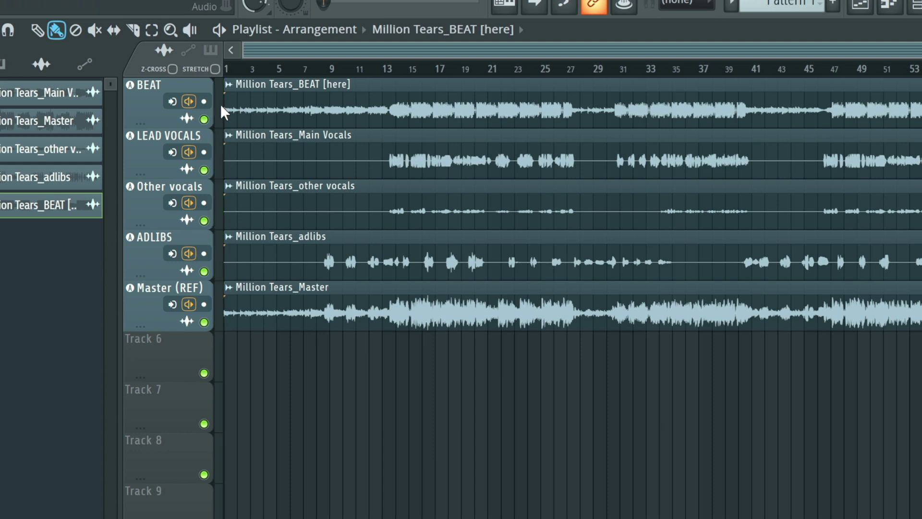
- Apply a Sea Green-to-blue gradient to all five tracks and view the colored mixer inserts
{"action": "left_click_drag", "start_coordinate": [219, 101], "coordinate": [213, 305]}
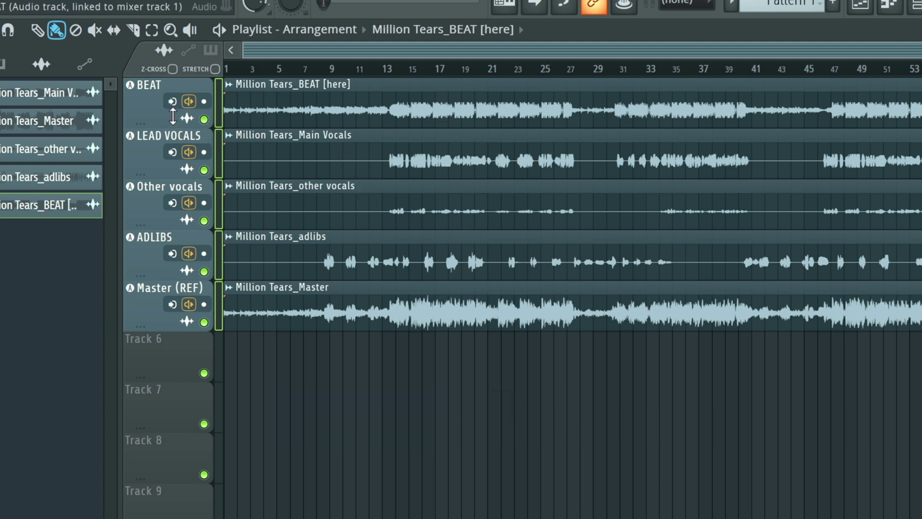
{"action": "right_click", "coordinate": [150, 113]}
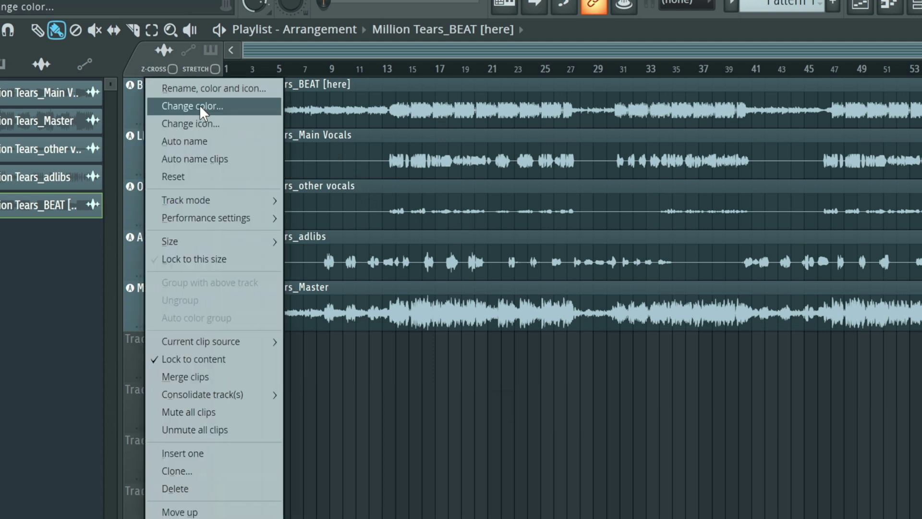
{"action": "left_click", "coordinate": [200, 105]}
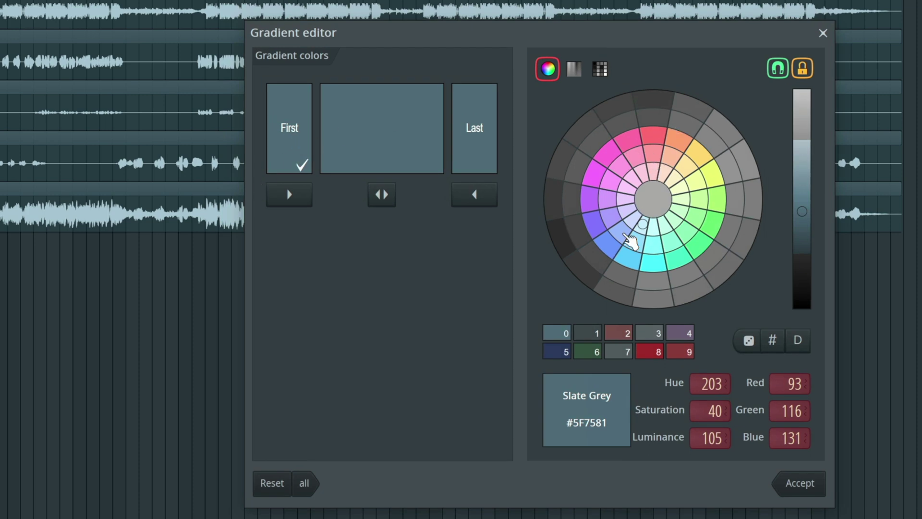
{"action": "left_click", "coordinate": [686, 231]}
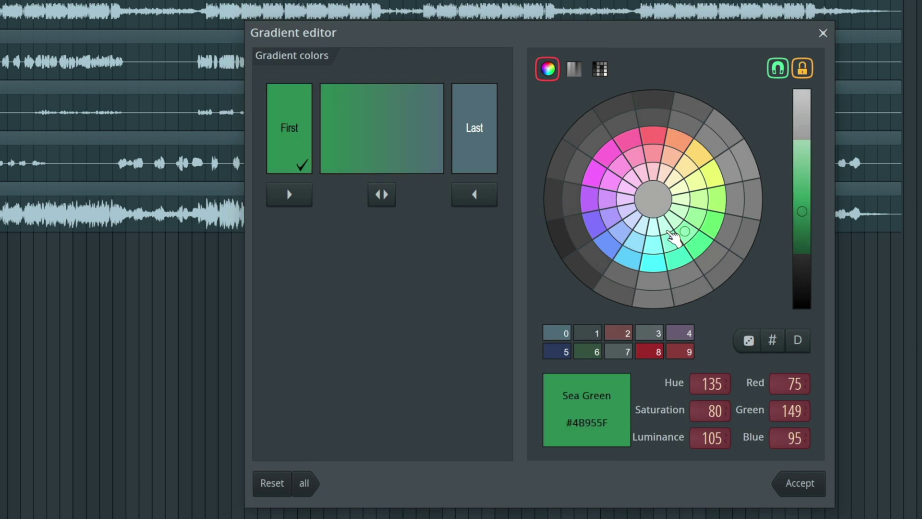
{"action": "left_click", "coordinate": [475, 130]}
{"action": "left_click", "coordinate": [636, 241]}
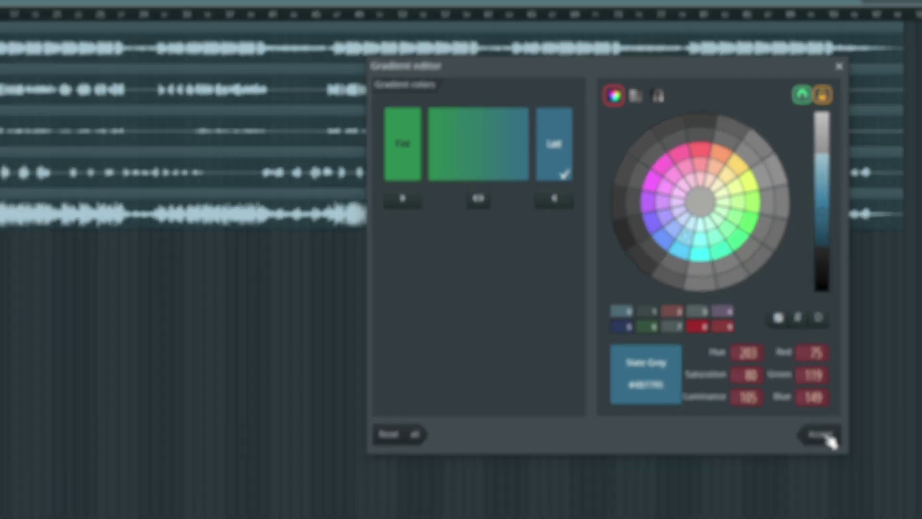
{"action": "left_click", "coordinate": [811, 488]}
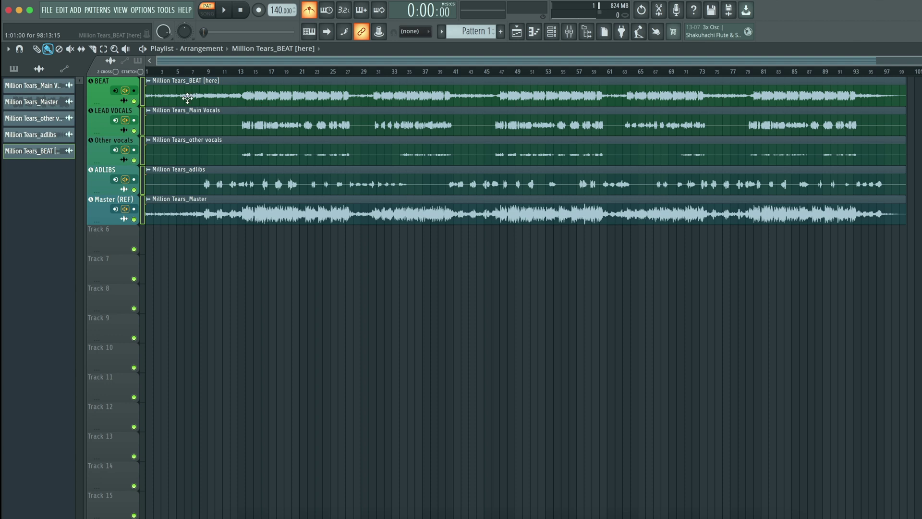
{"action": "key", "text": "F9"}
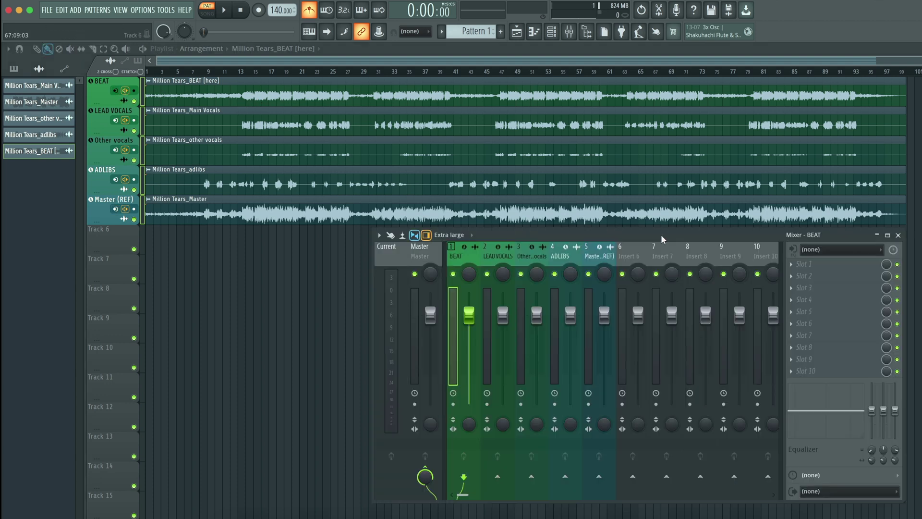